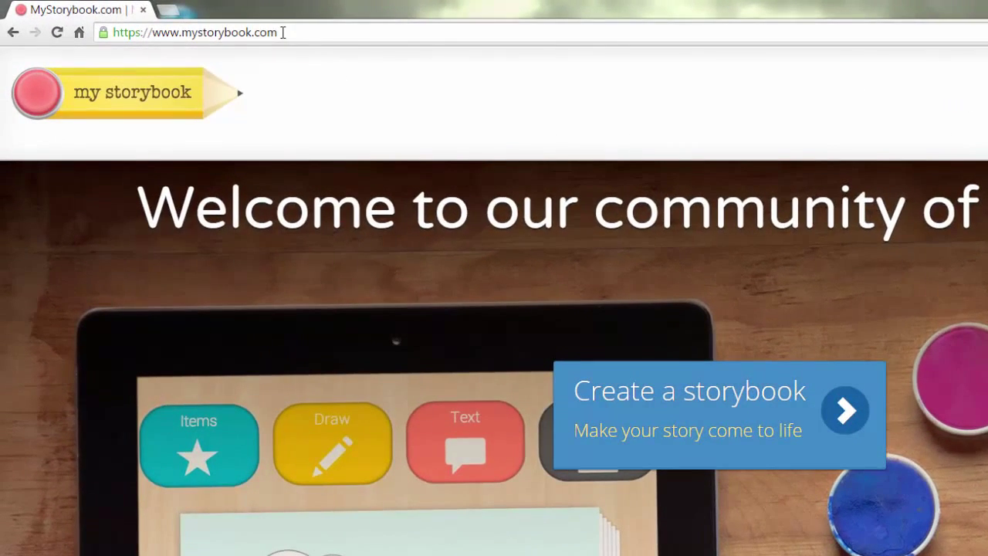
# Begin a new storybook from the 'Create a storybook' banner on mystorybook.com.
pyautogui.moveTo(277, 33); pyautogui.dragTo(145, 34)
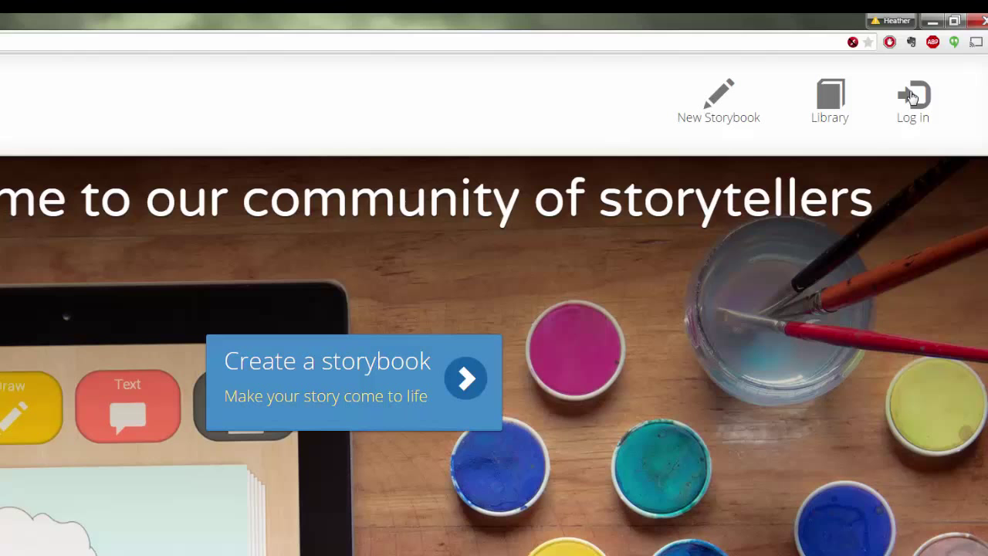
pyautogui.click(466, 377)
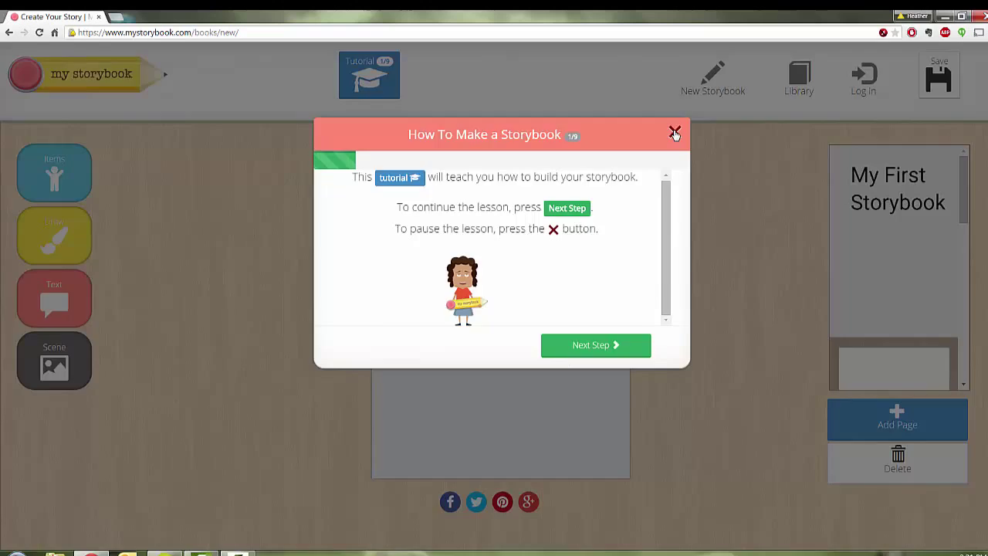
# Close the tutorial and change the cover title from 'My First Storybook' to 'My Friends'.
pyautogui.click(675, 134)
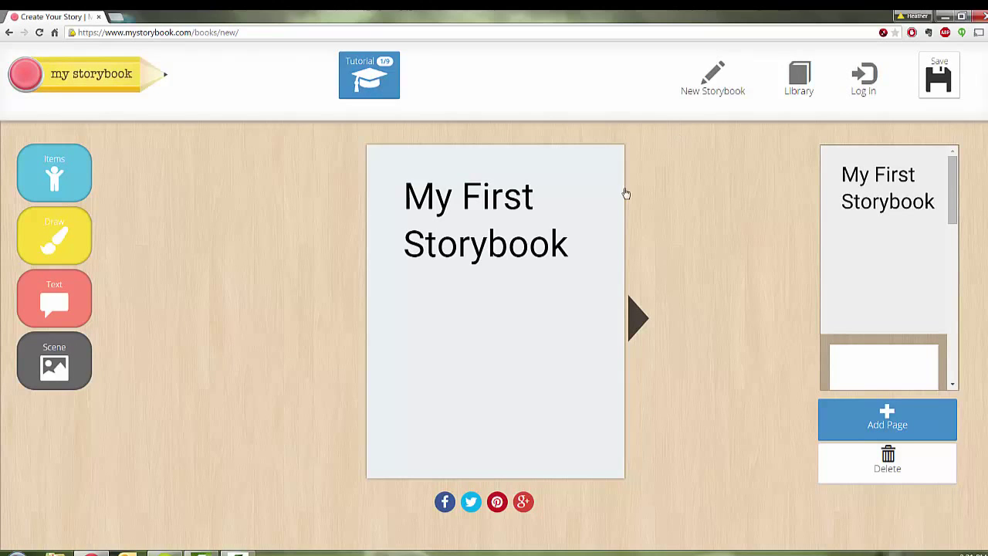
pyautogui.click(510, 211)
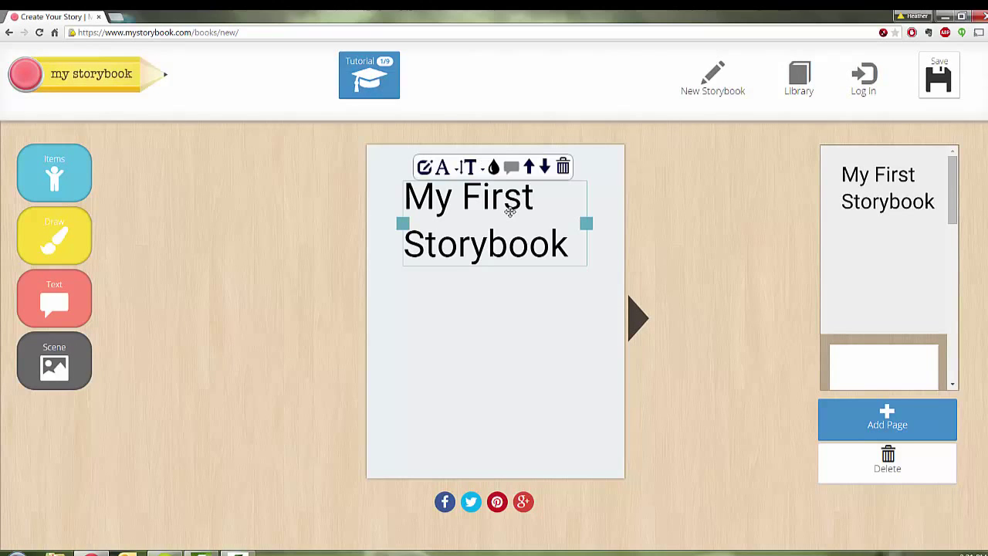
pyautogui.click(562, 166)
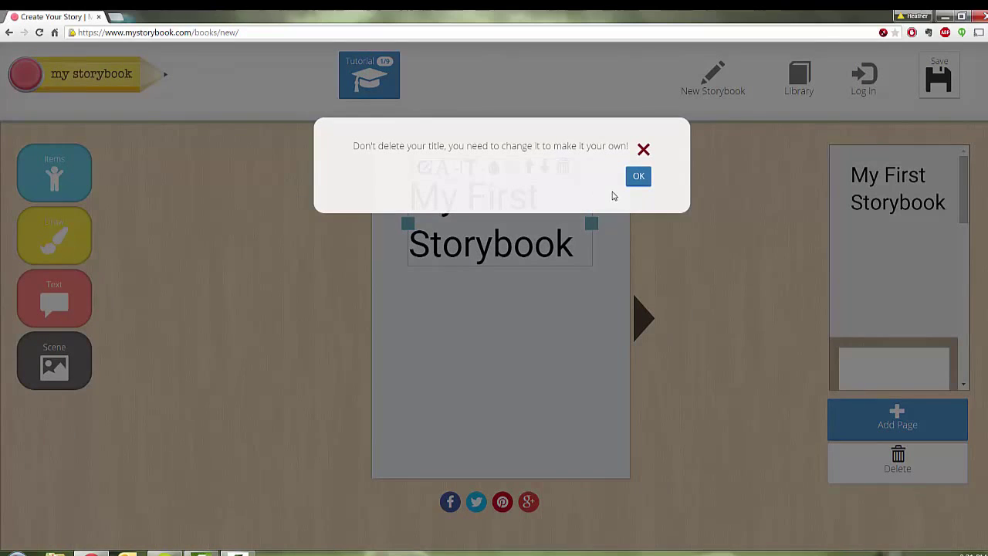
pyautogui.click(637, 176)
pyautogui.click(428, 193)
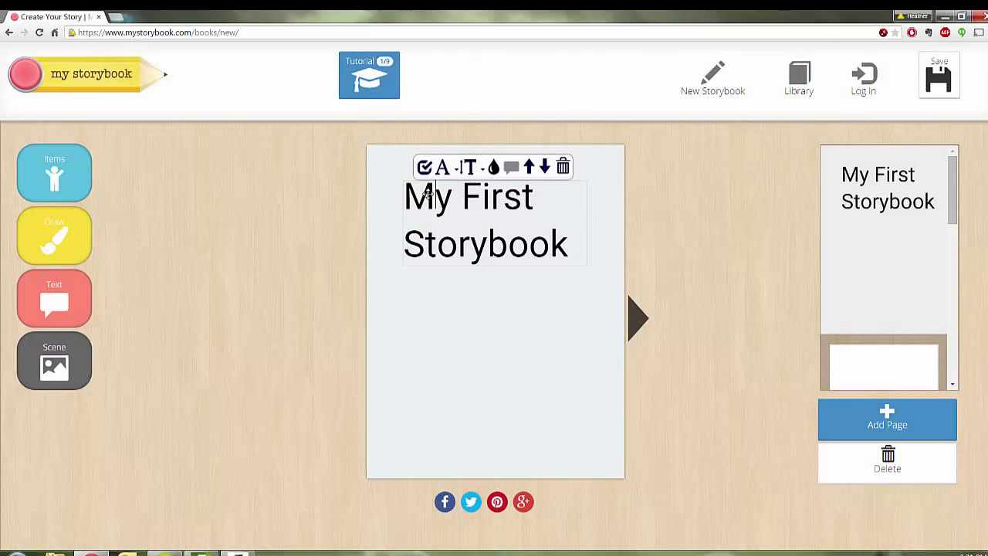
pyautogui.moveTo(406, 194); pyautogui.dragTo(567, 248)
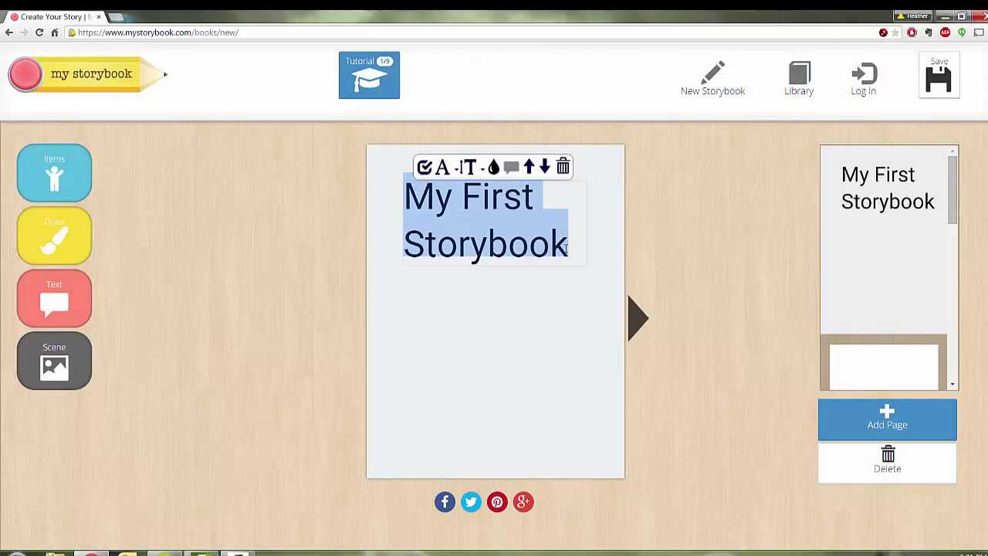
pyautogui.write('My ')
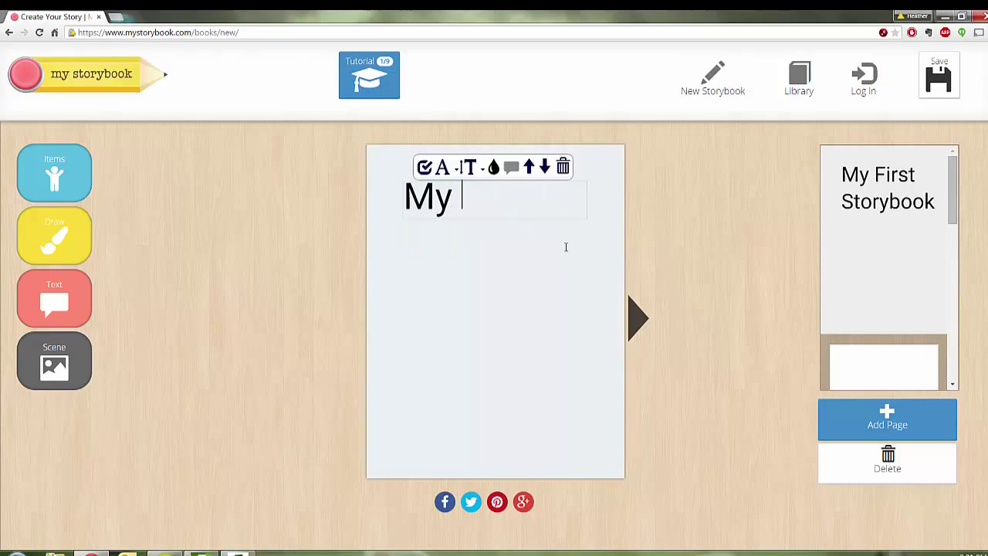
pyautogui.write('Friends')
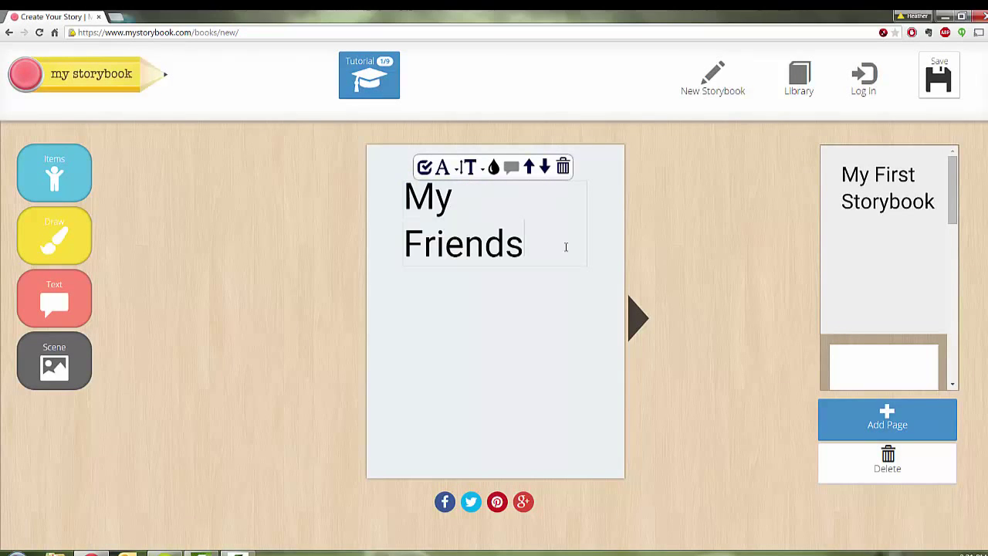
# Browse the Buildings, Sky, Forest, Water and Indoors background categories.
pyautogui.click(67, 371)
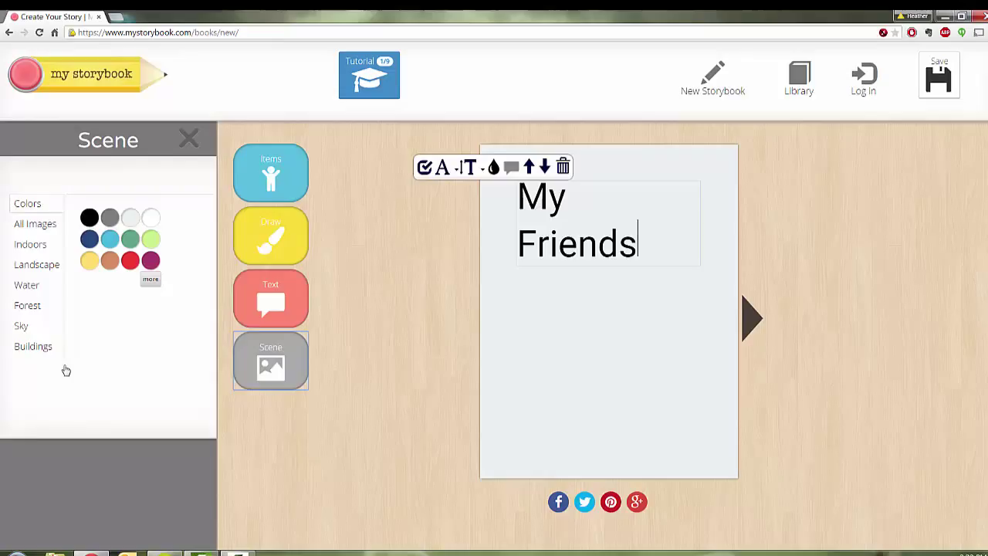
pyautogui.click(35, 347)
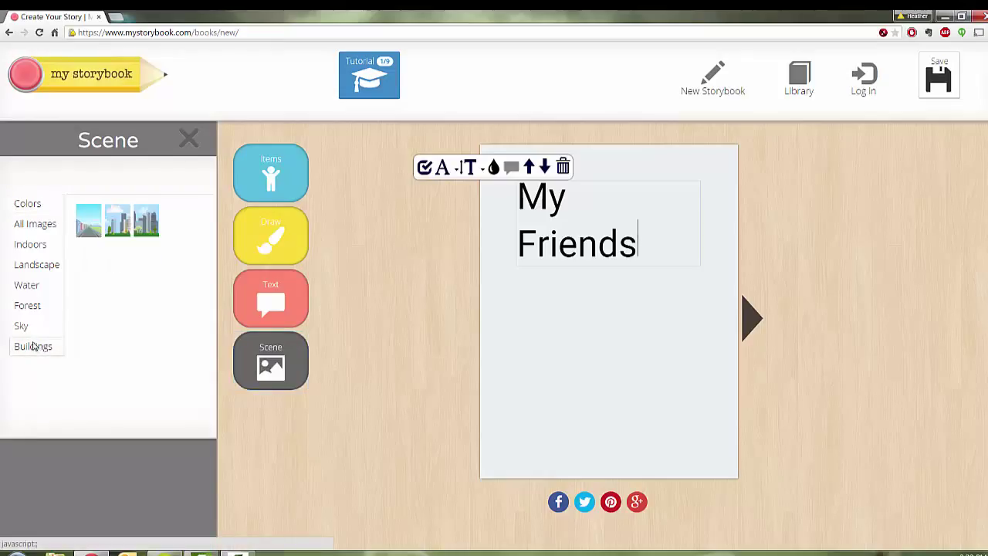
pyautogui.click(27, 329)
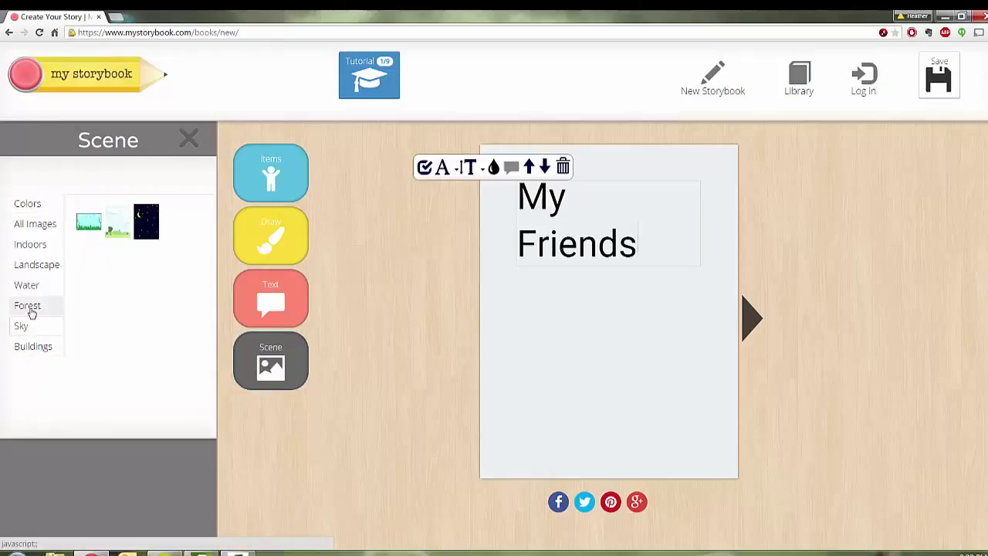
pyautogui.click(30, 310)
pyautogui.click(30, 288)
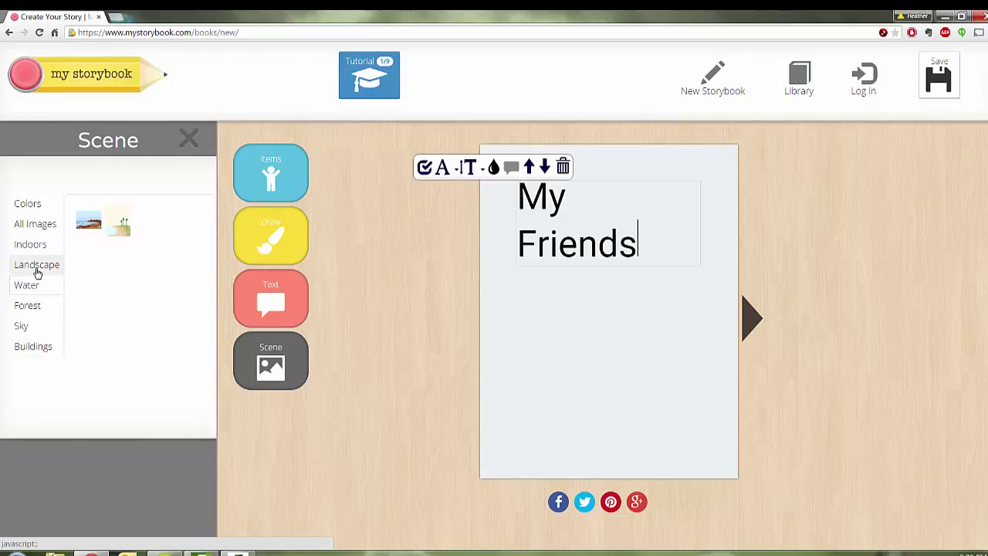
pyautogui.click(35, 245)
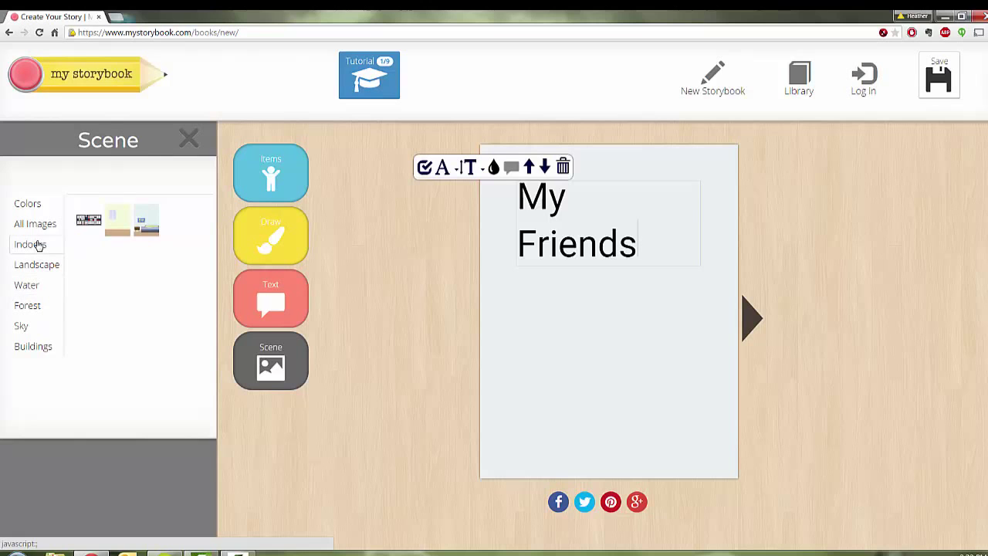
# Try the window room and kitchen, then apply the city skyline park background and show Items.
pyautogui.click(114, 227)
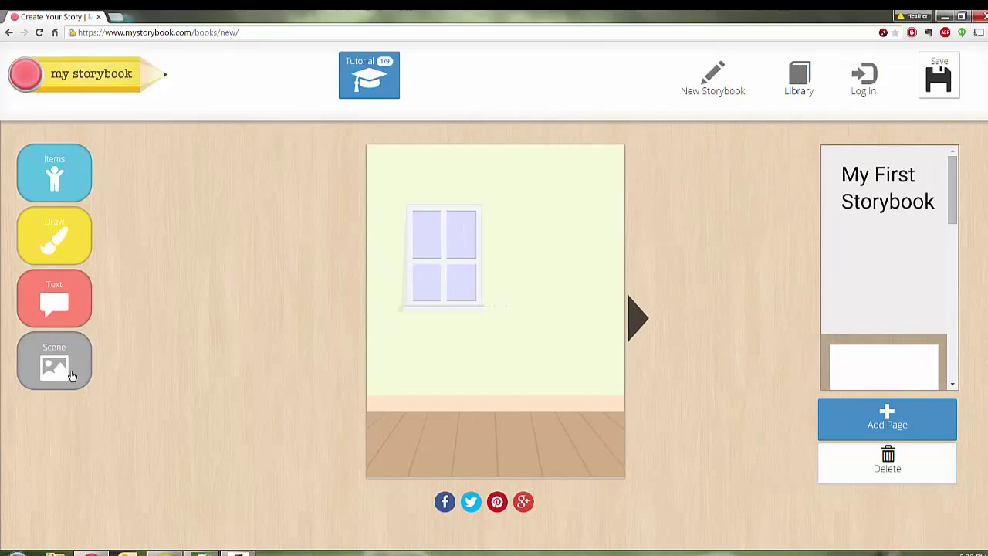
pyautogui.click(54, 360)
pyautogui.click(36, 264)
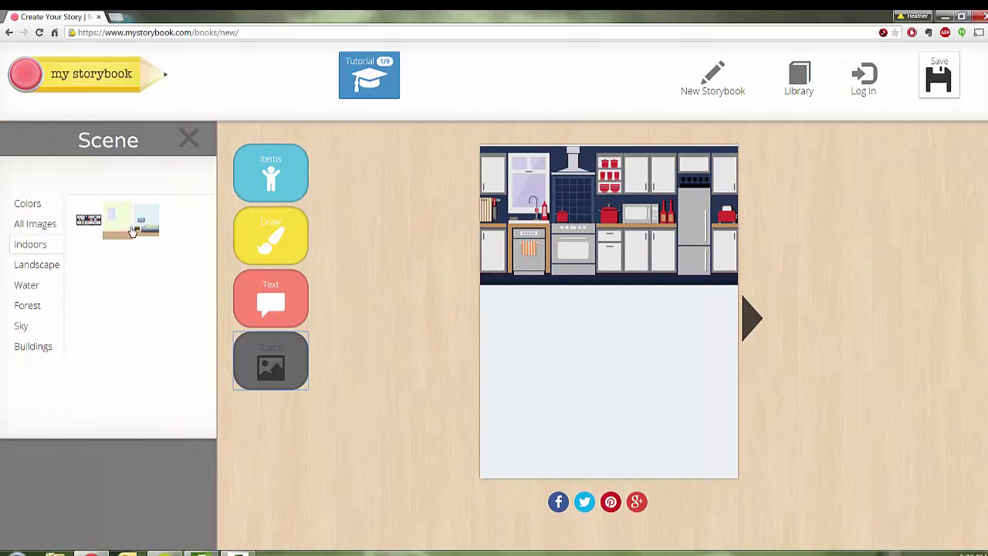
pyautogui.click(123, 226)
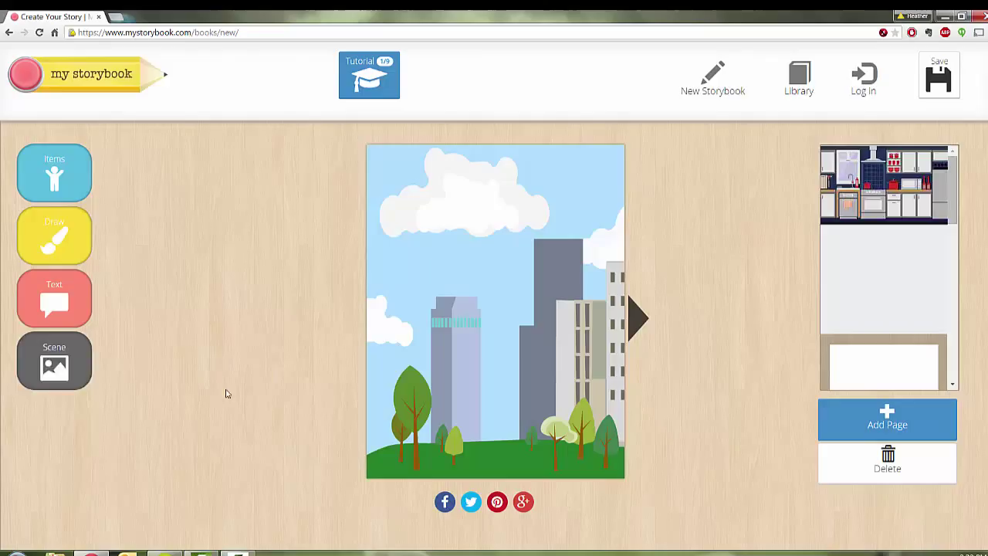
pyautogui.click(53, 188)
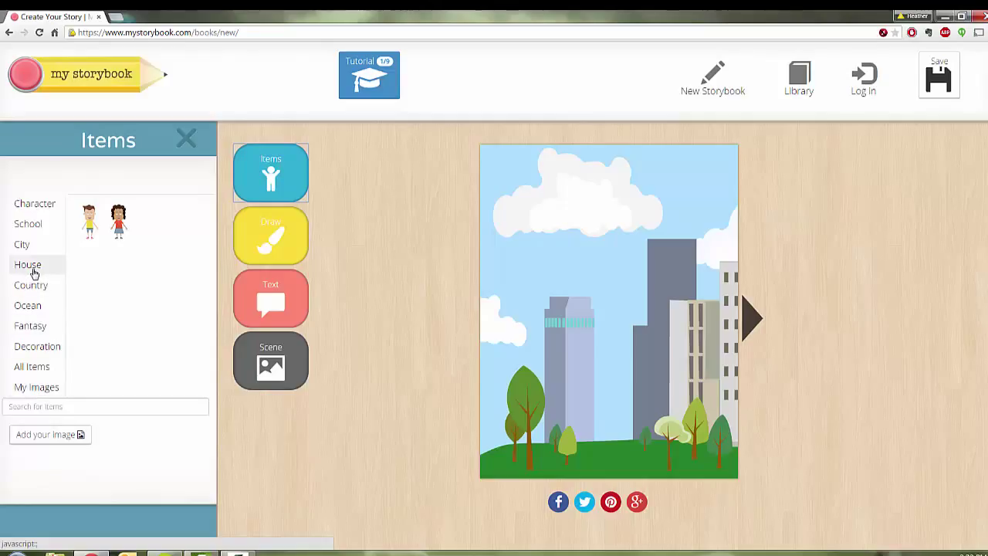
# Move the girl down onto the grass at the bottom left of the page.
pyautogui.click(29, 223)
pyautogui.click(28, 372)
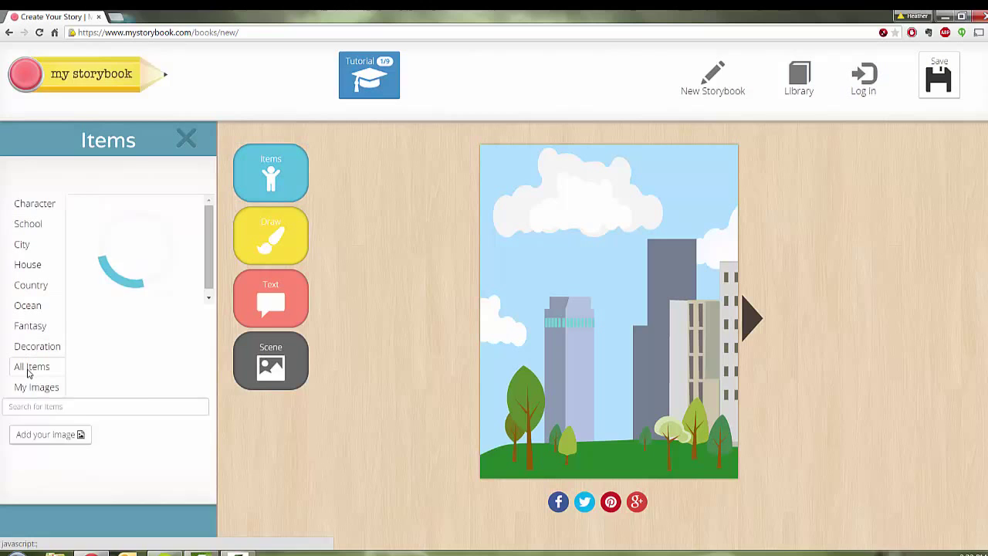
pyautogui.moveTo(210, 230); pyautogui.dragTo(207, 402)
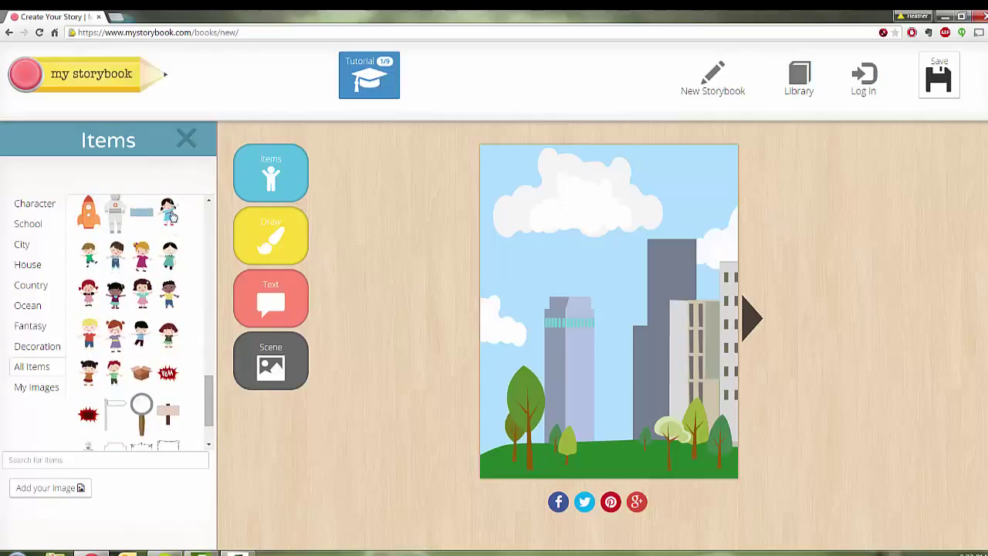
pyautogui.click(168, 340)
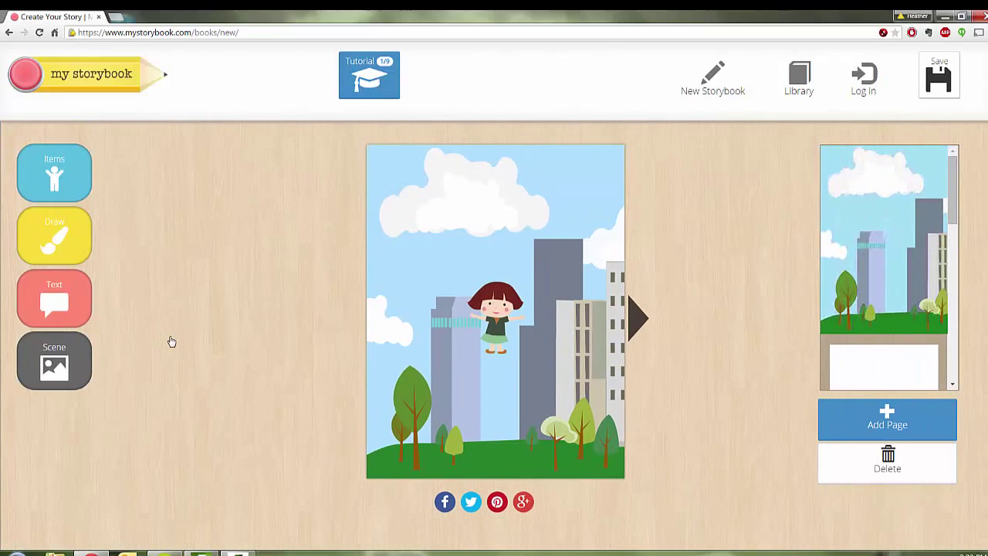
pyautogui.click(493, 362)
pyautogui.moveTo(494, 361); pyautogui.dragTo(464, 454)
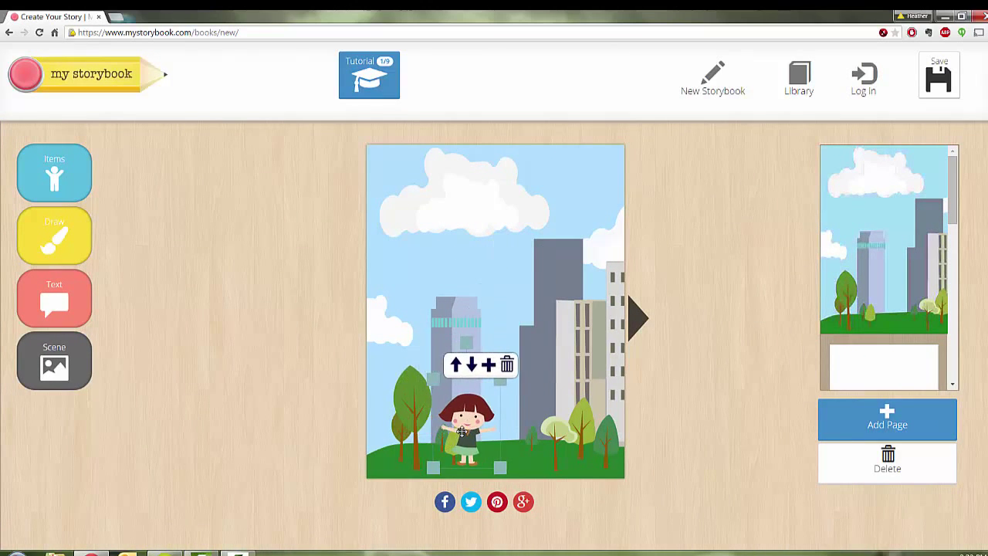
# Add the boy character and place him on the grass beside the girl.
pyautogui.click(54, 173)
pyautogui.click(168, 262)
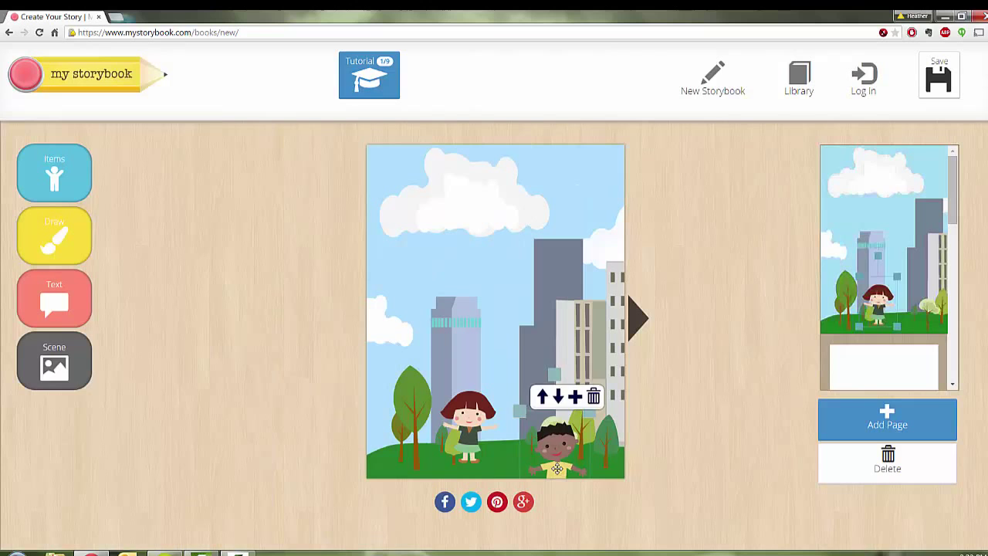
pyautogui.moveTo(553, 452); pyautogui.dragTo(542, 428)
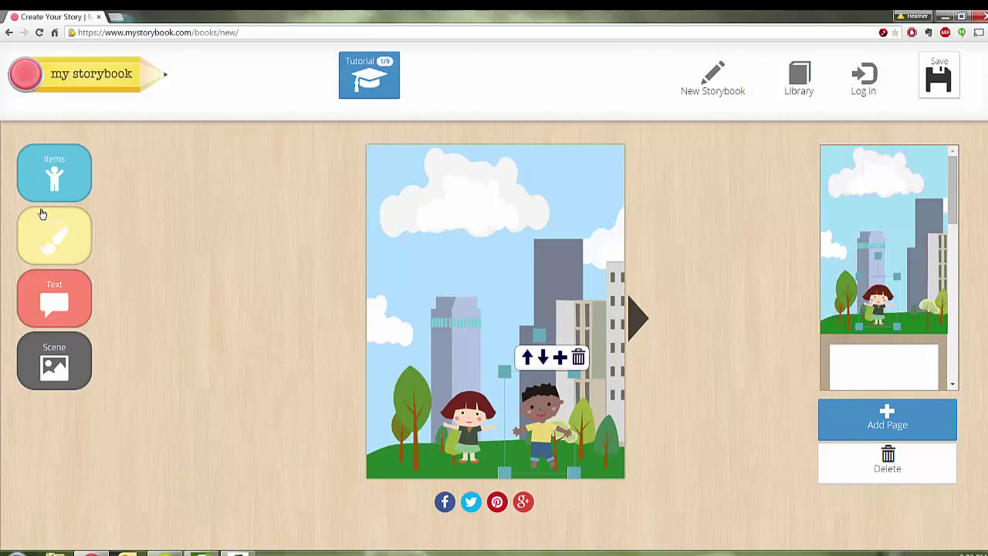
# Add the small blue bird from All Items and perch it on the left tree.
pyautogui.click(50, 176)
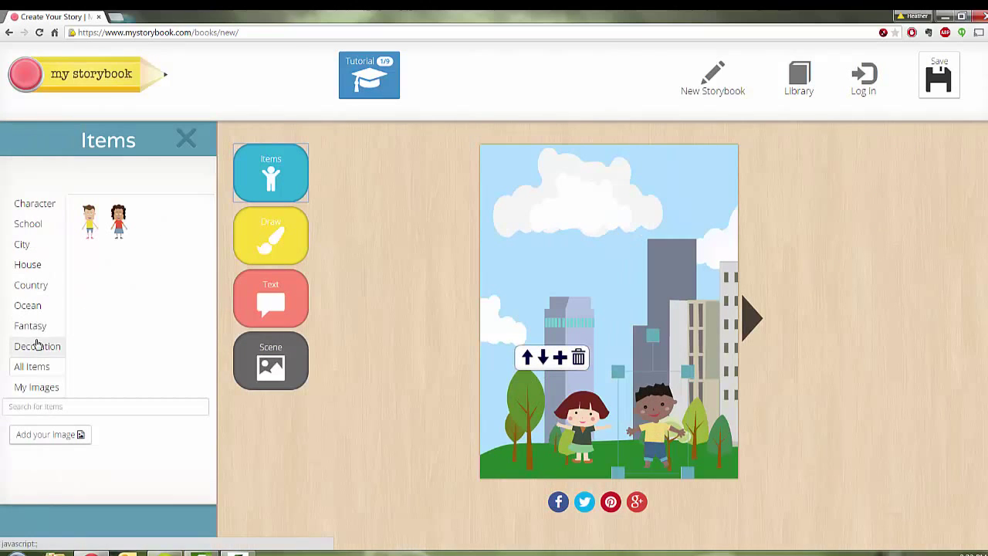
pyautogui.click(37, 366)
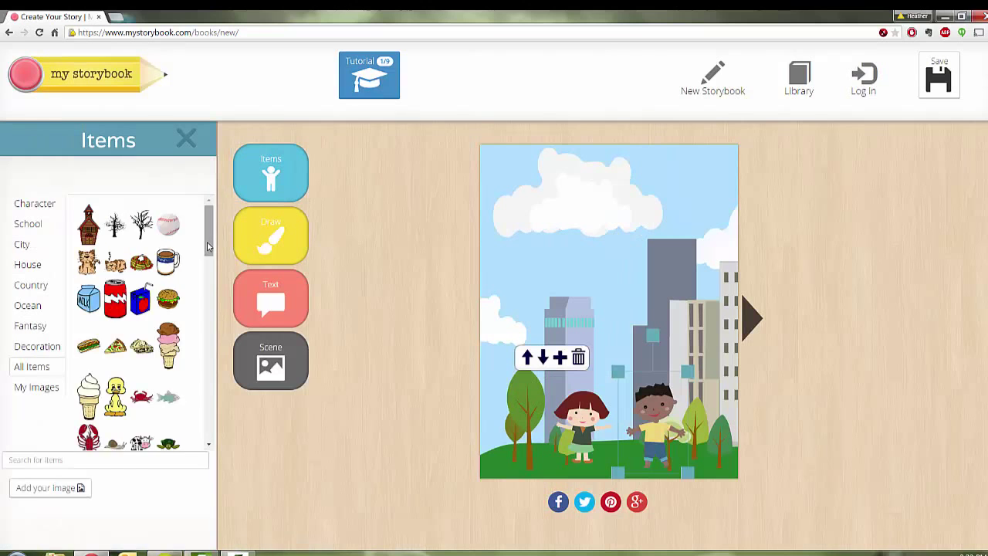
pyautogui.moveTo(210, 247)
pyautogui.mouseDown()
pyautogui.moveTo(207, 352)
pyautogui.moveTo(206, 342)
pyautogui.mouseUp()
pyautogui.click(141, 307)
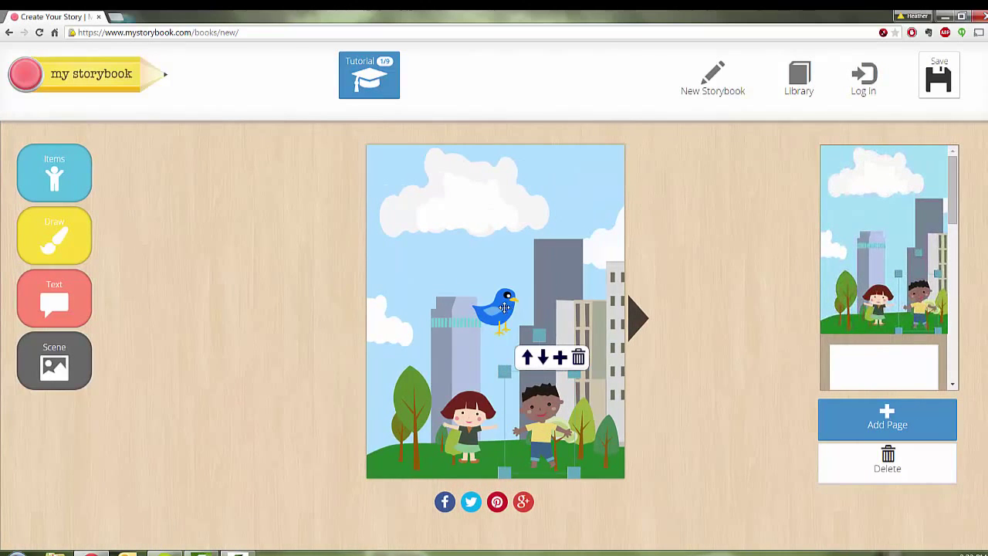
pyautogui.moveTo(504, 307); pyautogui.dragTo(402, 347)
# Replace 'Once upon a time...' with 'My friends and I like to play in the park'.
pyautogui.click(400, 339)
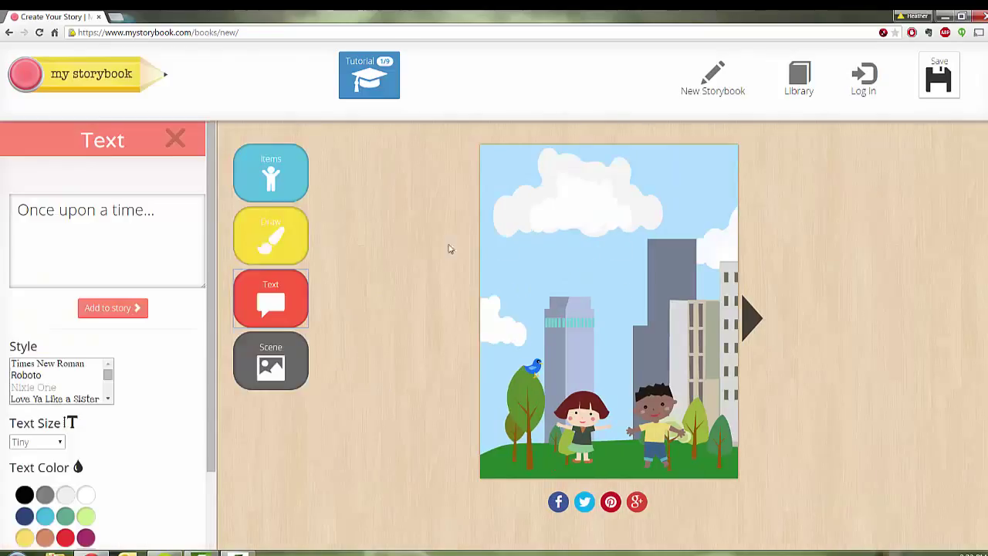
pyautogui.tripleClick(157, 210)
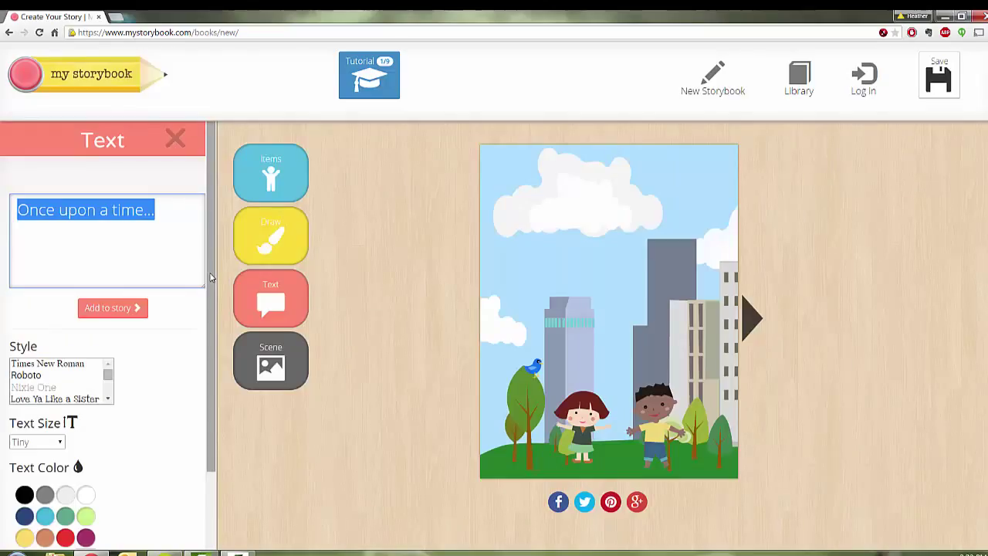
pyautogui.write('M')
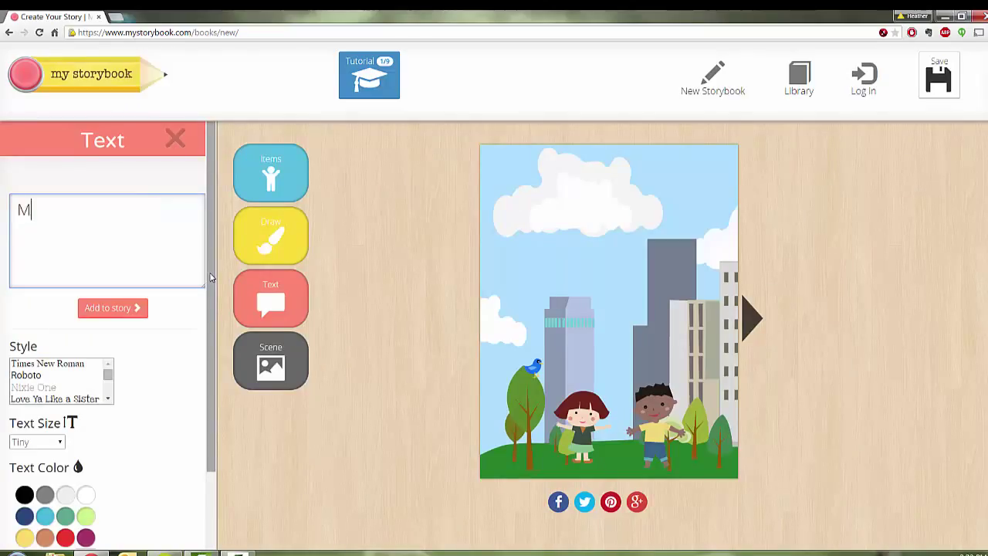
pyautogui.write('y friends and I like to ')
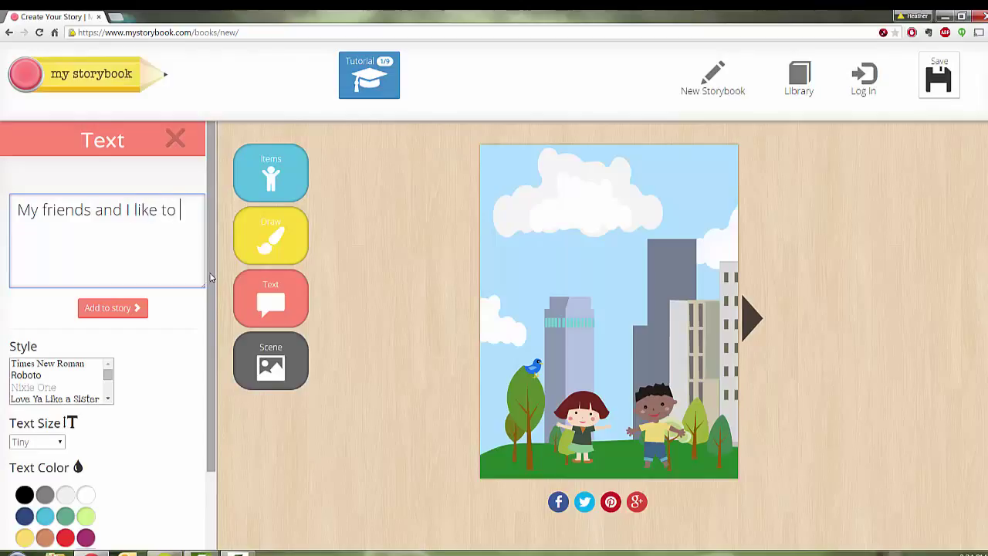
pyautogui.write('play in the park')
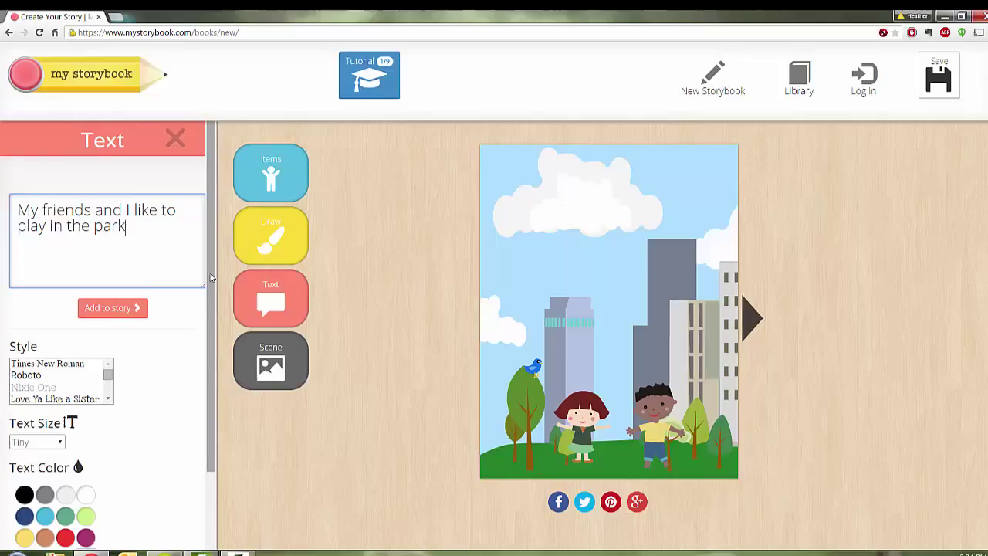
pyautogui.click(108, 377)
pyautogui.moveTo(108, 377); pyautogui.dragTo(108, 390)
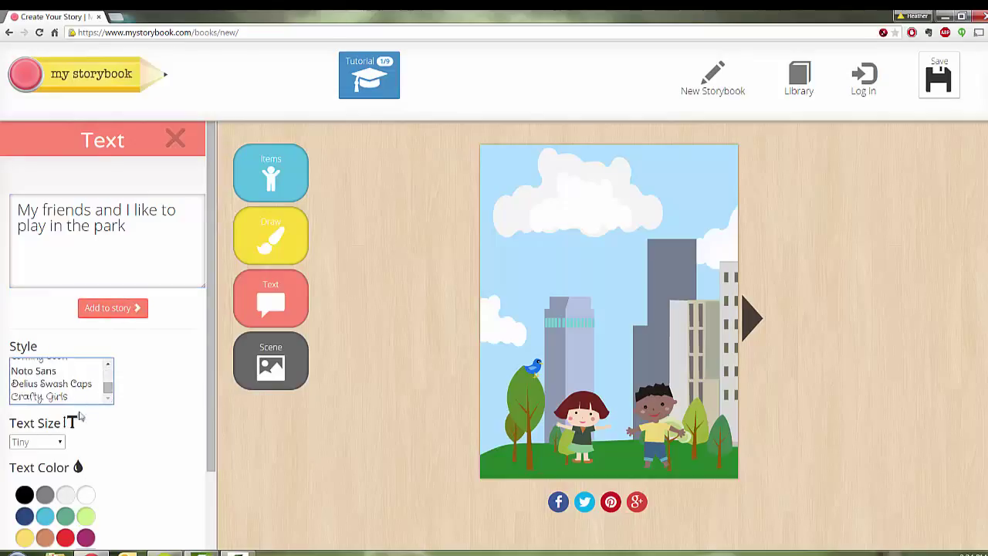
# Set the caption text size to Big and add it to the page.
pyautogui.click(61, 445)
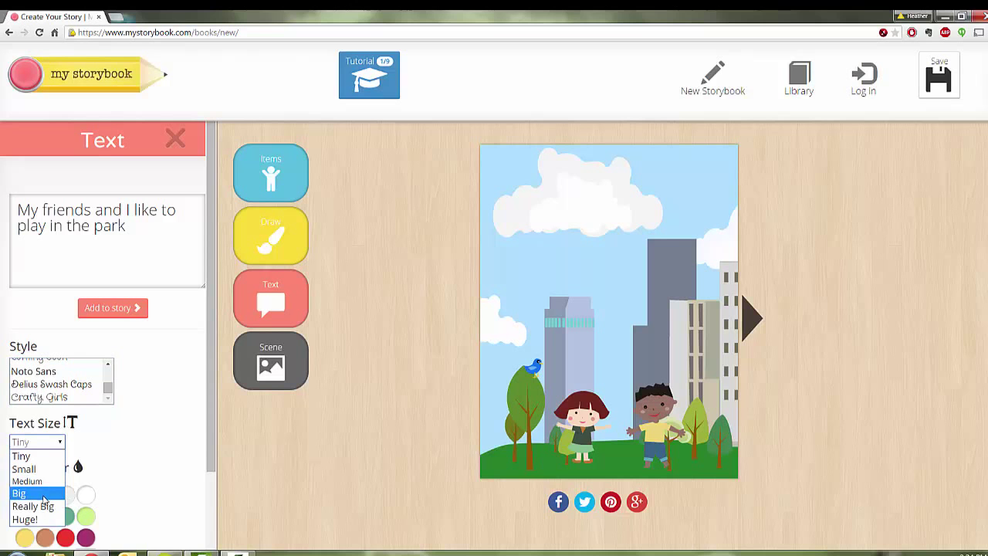
pyautogui.click(47, 497)
pyautogui.click(120, 314)
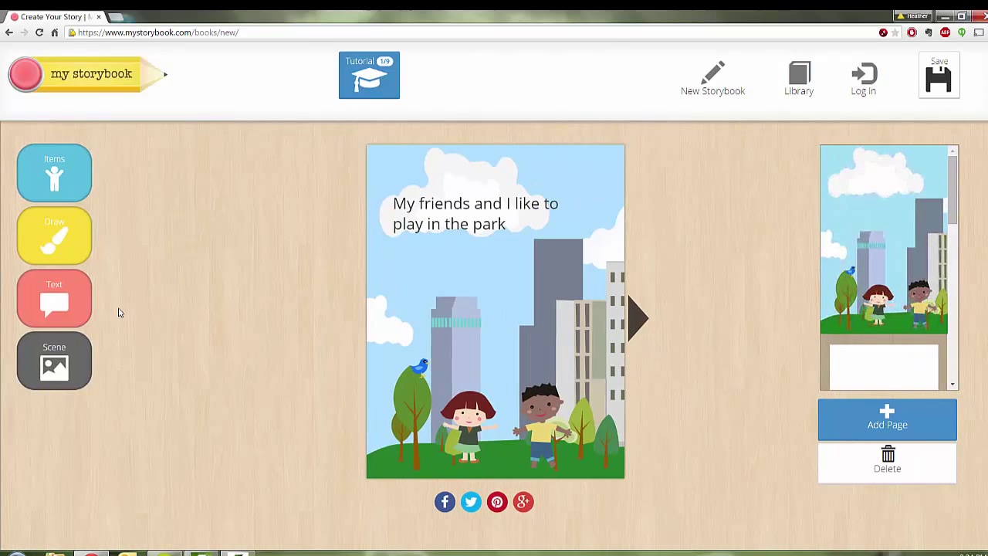
pyautogui.moveTo(953, 189)
pyautogui.mouseDown()
pyautogui.moveTo(954, 325)
pyautogui.moveTo(953, 176)
pyautogui.mouseUp()
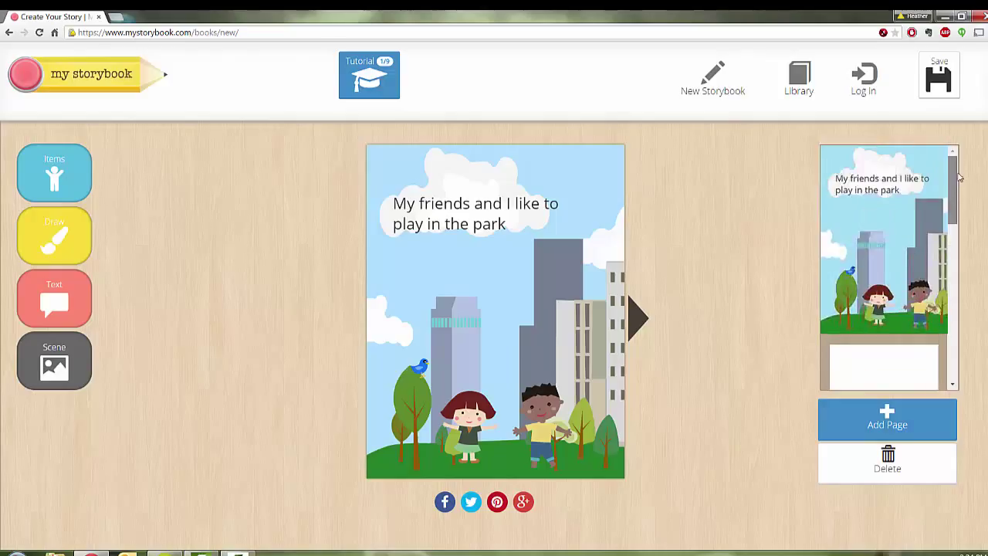
# Add a blank second page after the park scene, check the park page, then return.
pyautogui.click(887, 414)
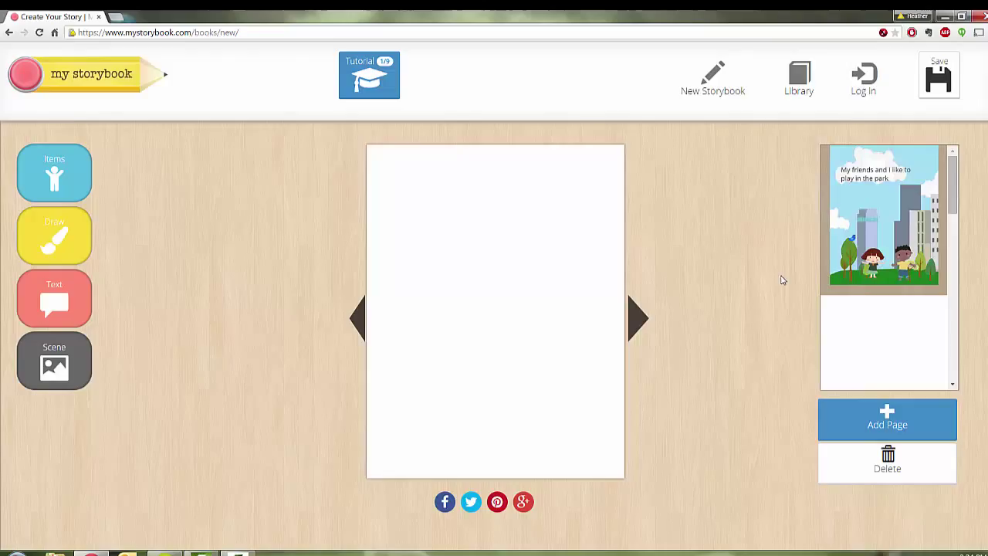
pyautogui.click(360, 324)
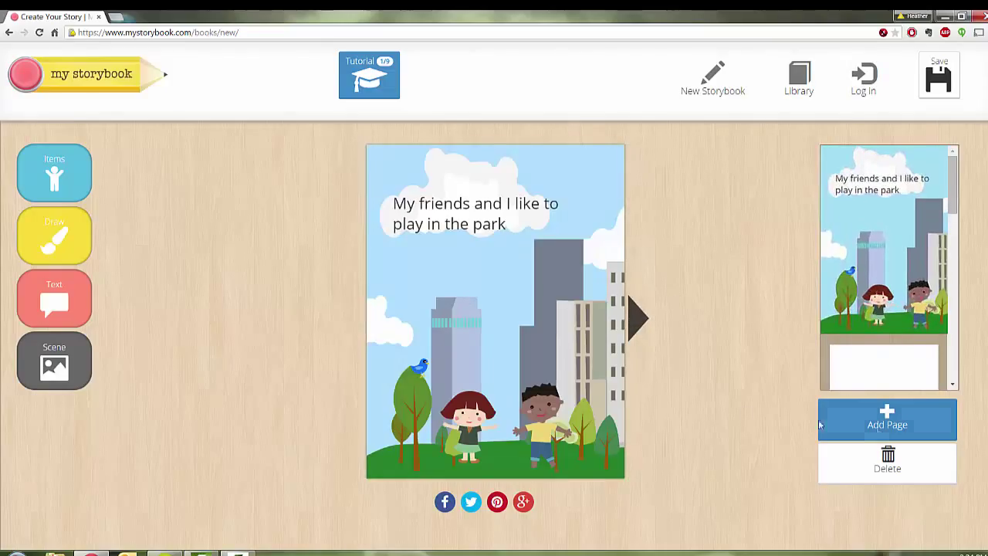
pyautogui.moveTo(889, 355); pyautogui.dragTo(895, 162)
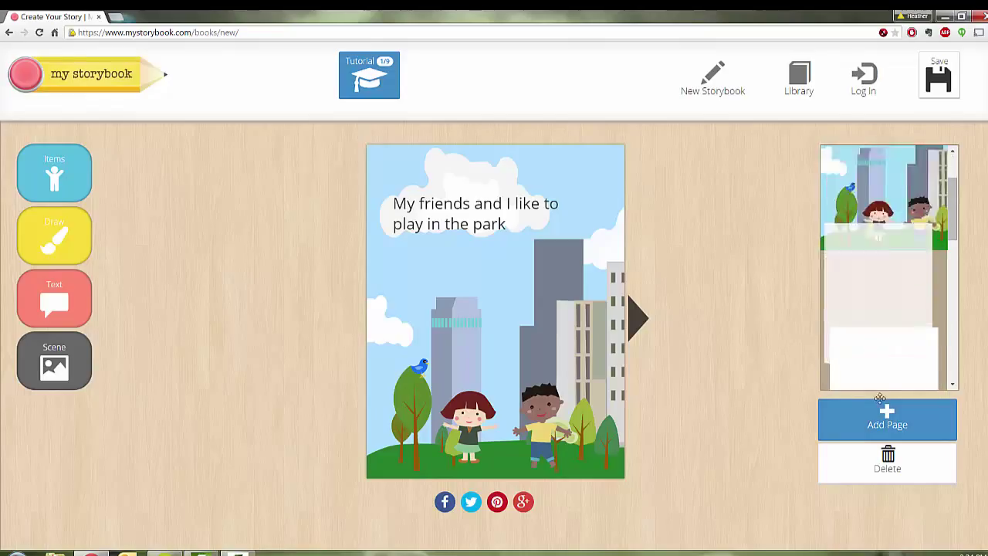
pyautogui.moveTo(954, 227); pyautogui.dragTo(952, 179)
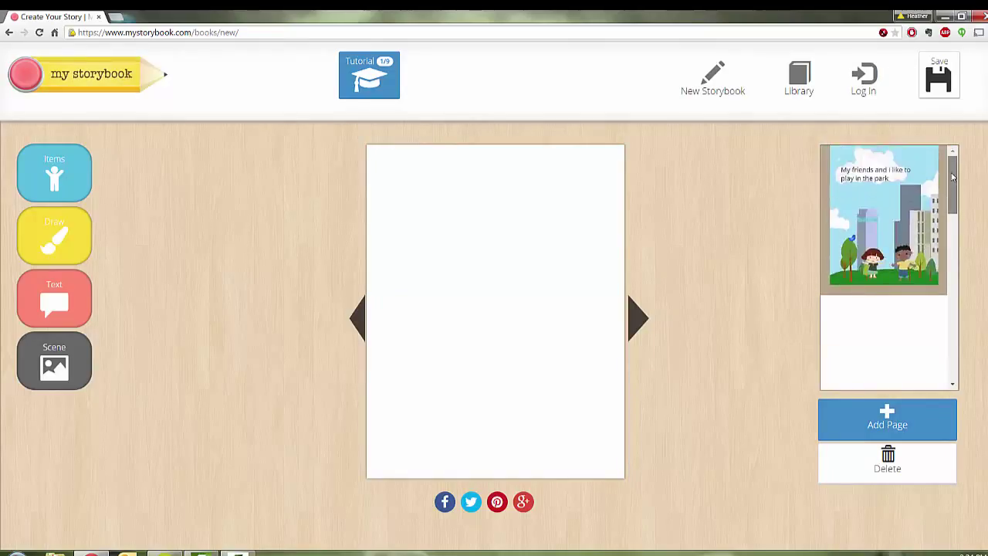